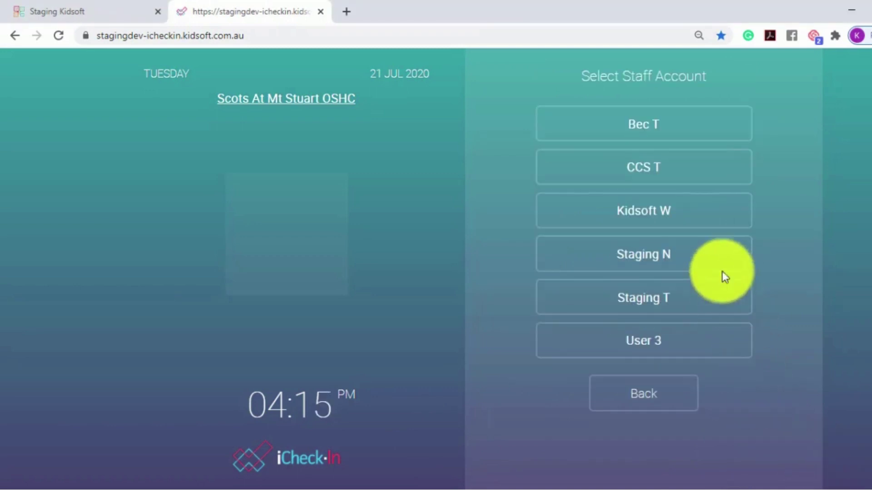
Log in to the Kidsoft W staff account with the staff PIN.
click(683, 211)
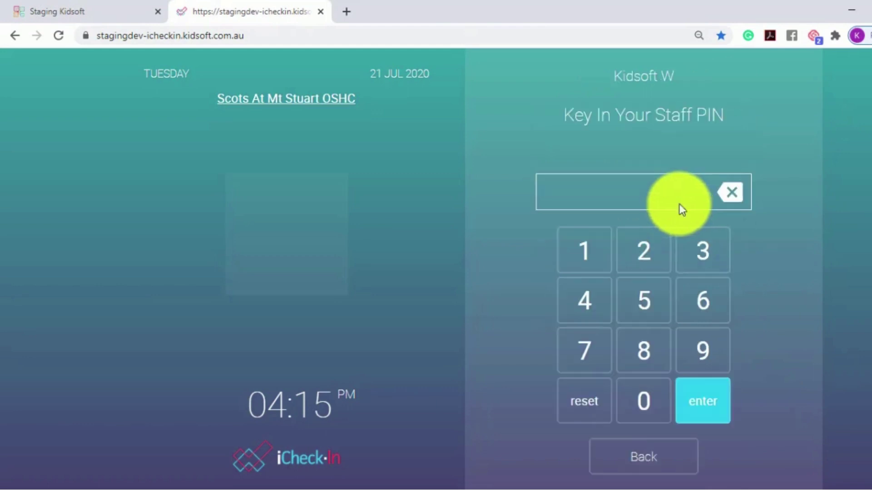
click(584, 261)
click(642, 251)
click(691, 255)
click(581, 293)
click(644, 299)
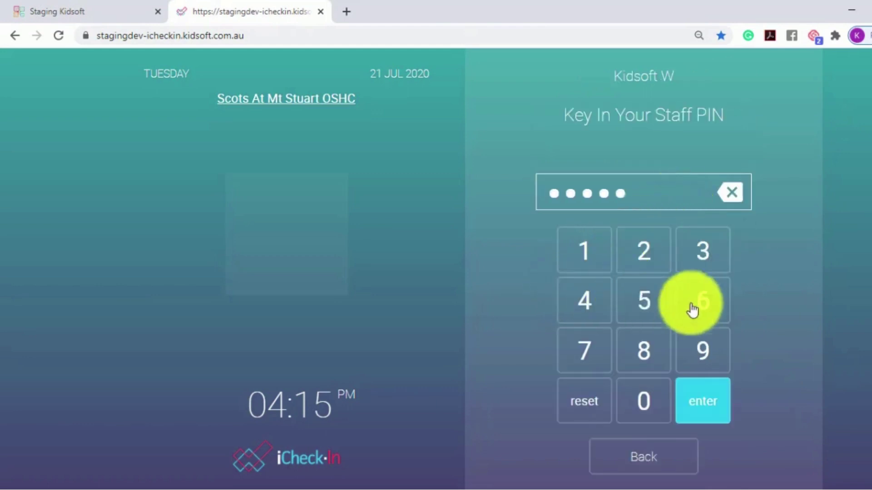
click(703, 302)
click(584, 350)
click(687, 382)
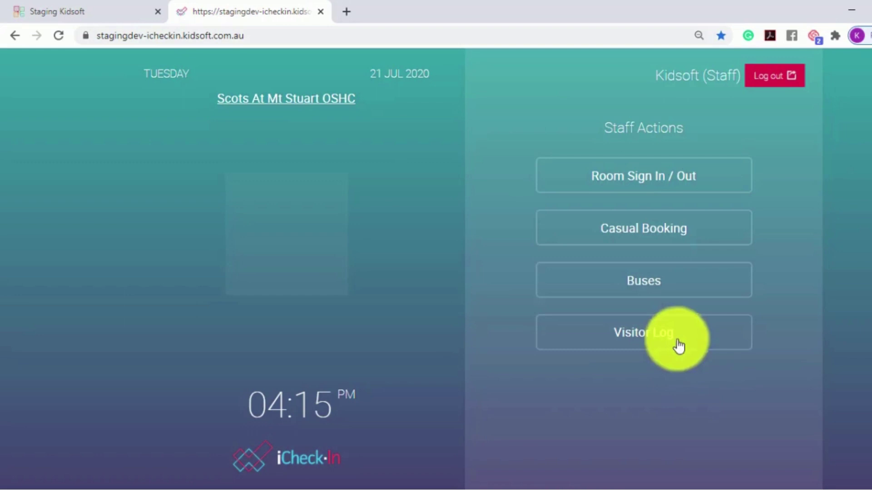
Open the Arvo (Drop Off) trip of Cas's bus service and sign the first listed child in.
click(660, 291)
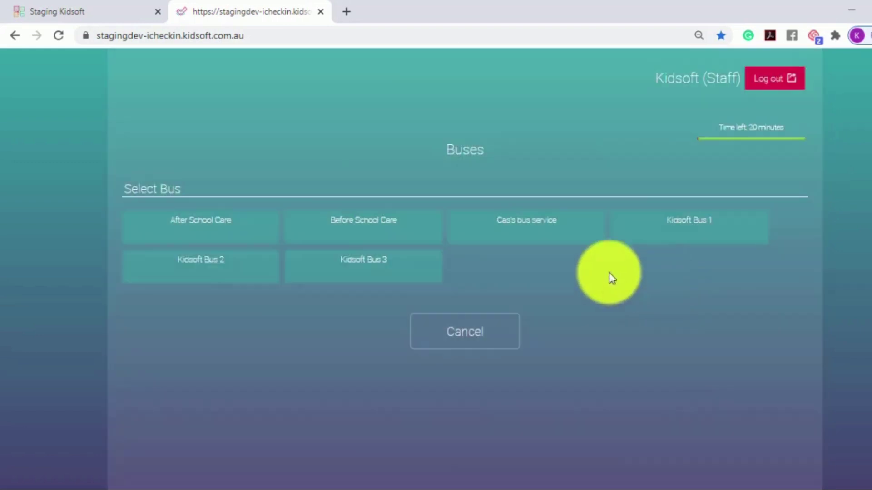
click(521, 232)
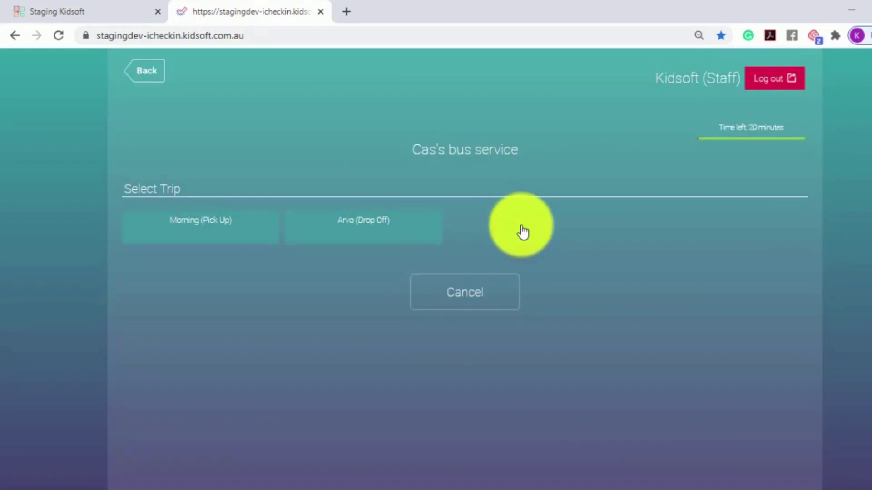
click(362, 236)
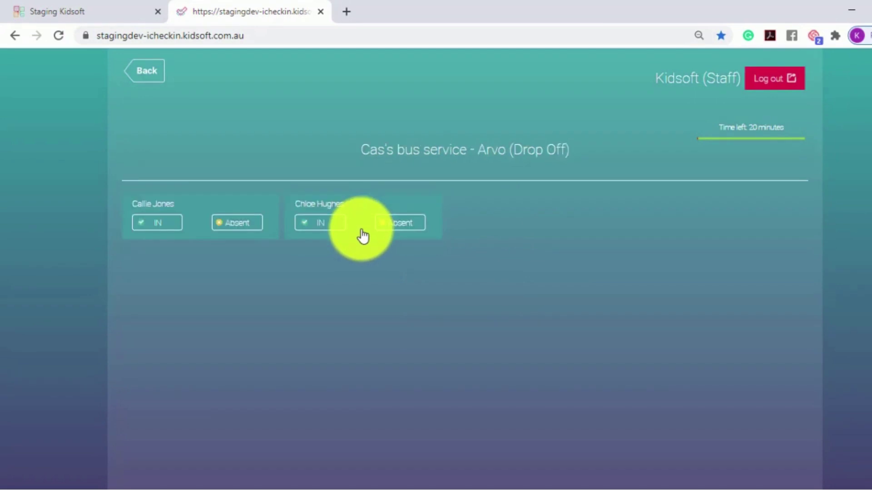
click(172, 231)
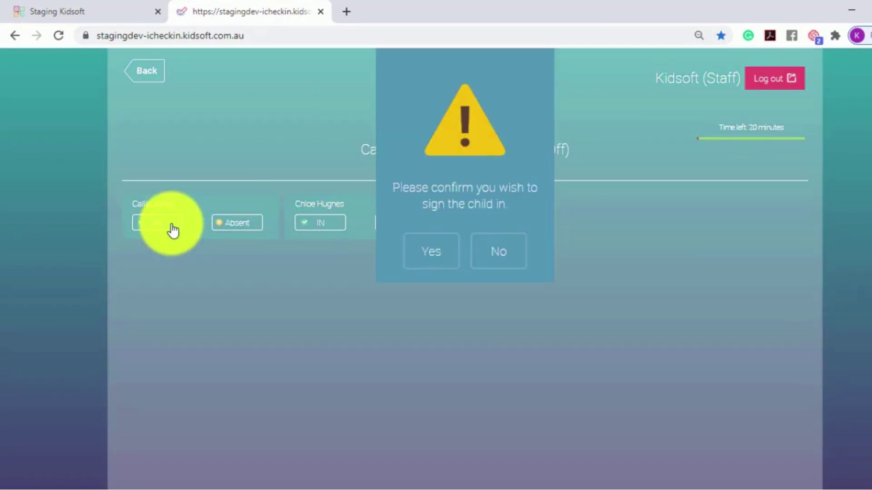
click(427, 260)
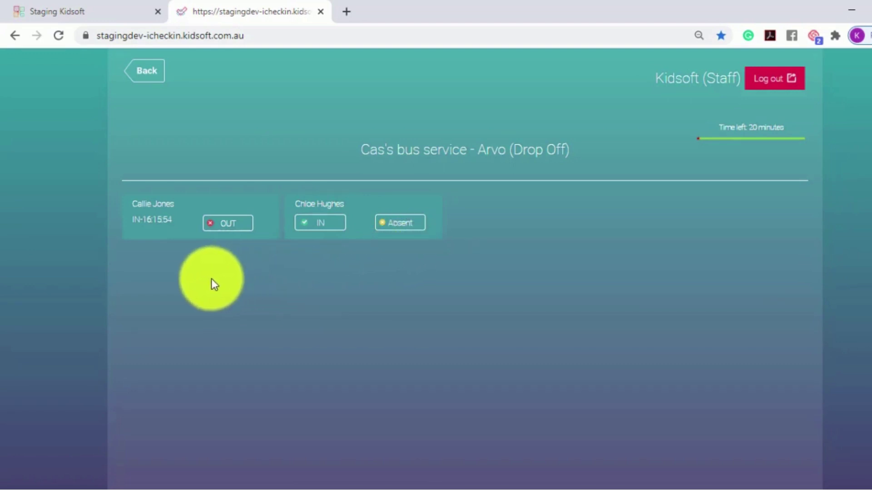
Sign the first listed child out of the bus trip and enter the guardian's phone number.
click(235, 229)
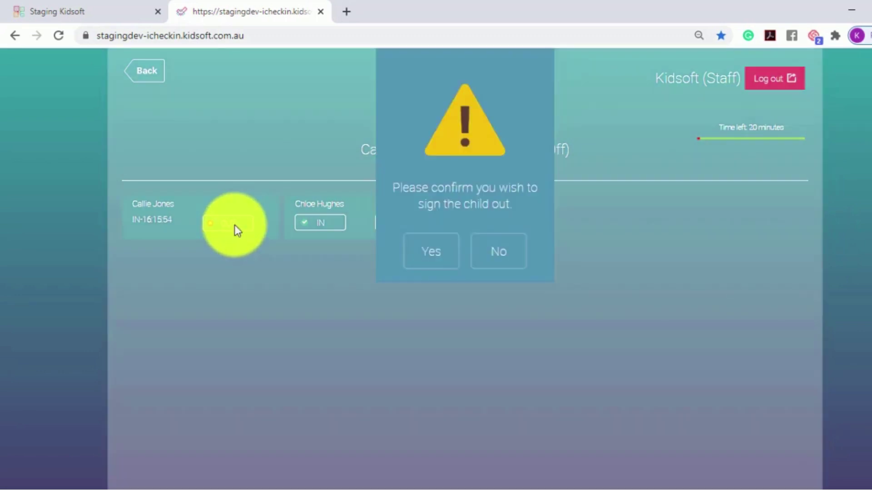
click(434, 258)
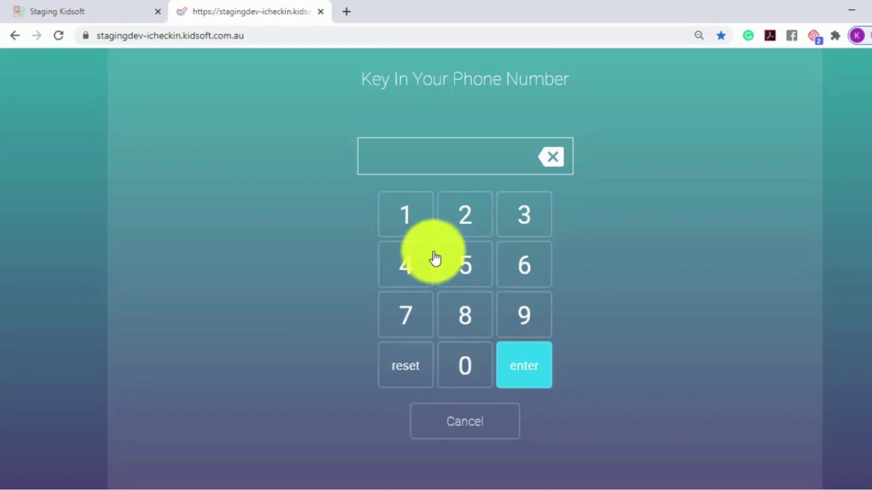
click(461, 267)
click(460, 267)
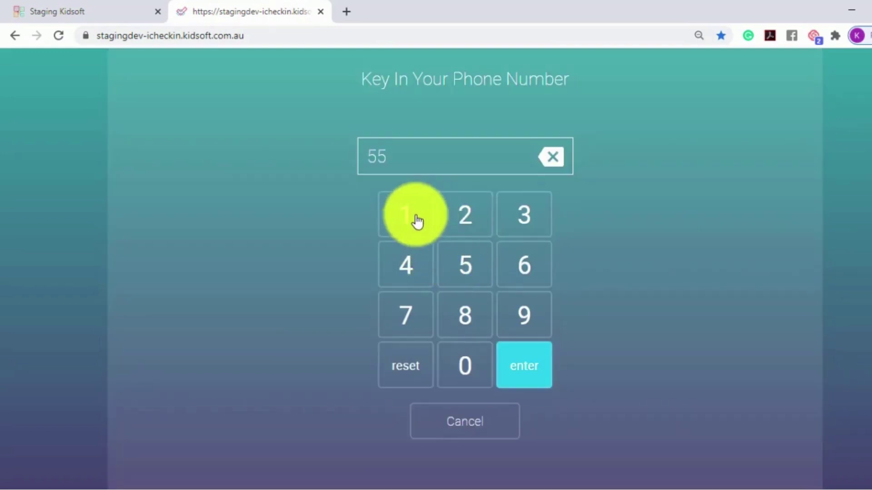
click(417, 220)
click(466, 216)
click(522, 216)
click(424, 257)
click(468, 266)
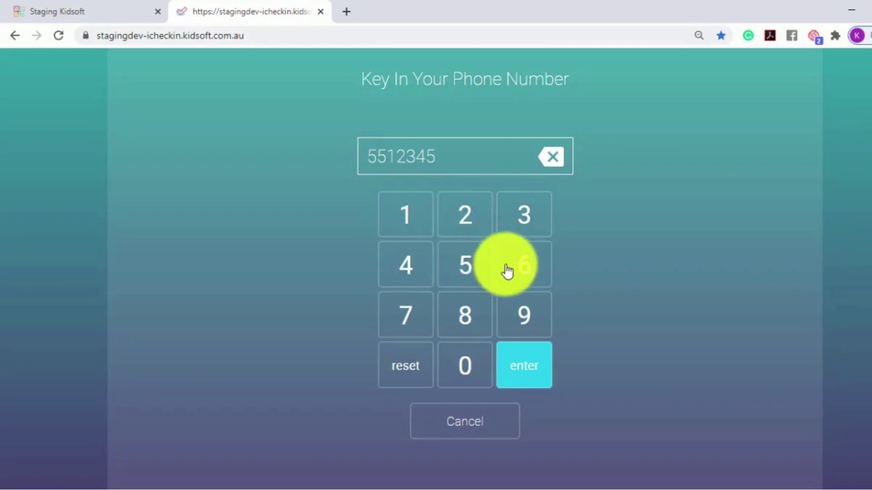
click(522, 266)
click(535, 361)
Select the first listed parent, enter the parent's PIN and confirm the child's bus sign-out as guardian.
click(469, 136)
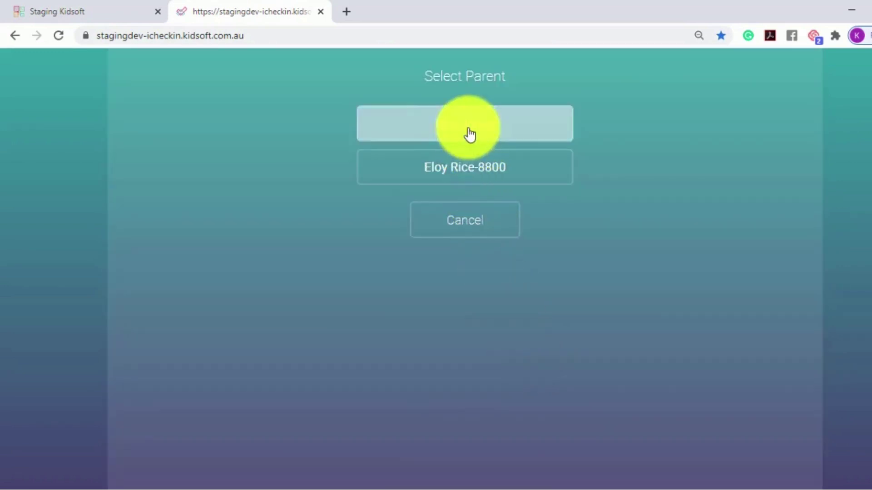
click(407, 221)
click(407, 221)
click(407, 220)
click(408, 220)
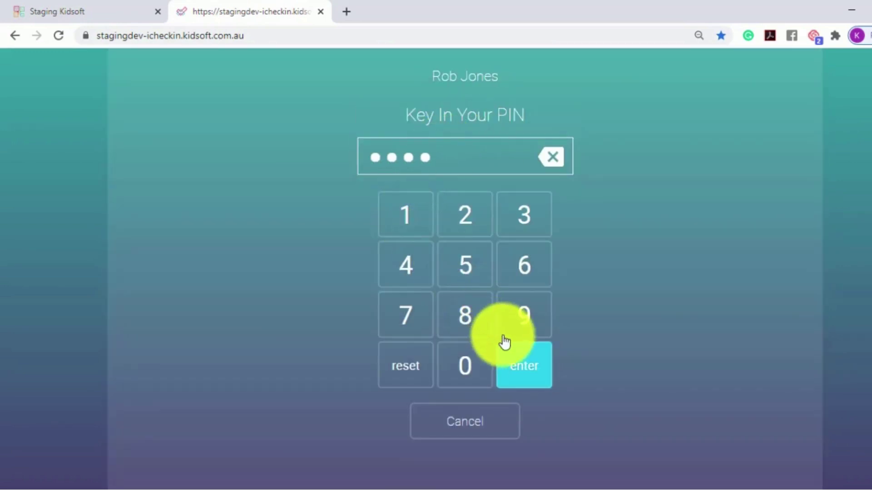
click(521, 350)
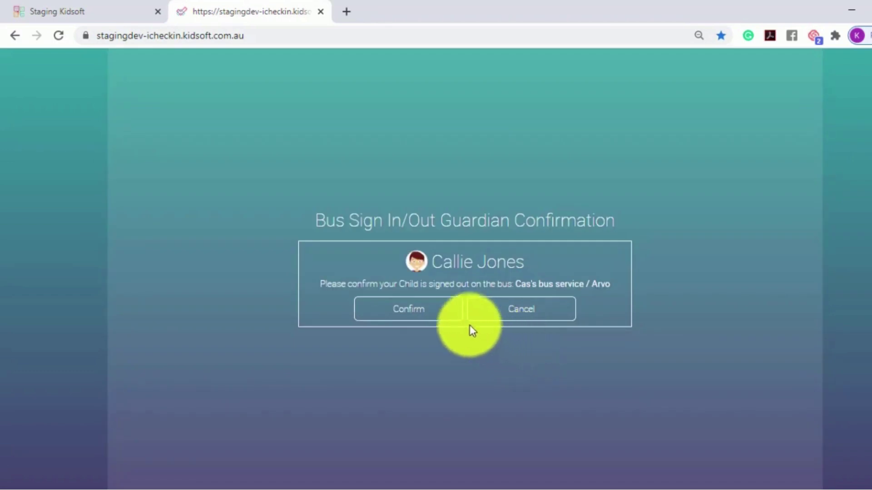
click(418, 315)
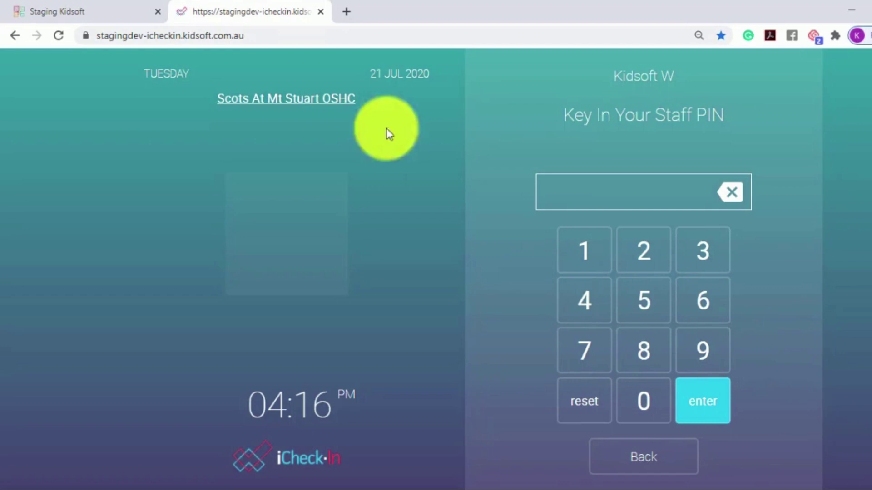
Switch to the Kidsoft web app and open the Bus Sign In/Out alert for children not signed in for Arvo[Drop Off].
click(121, 16)
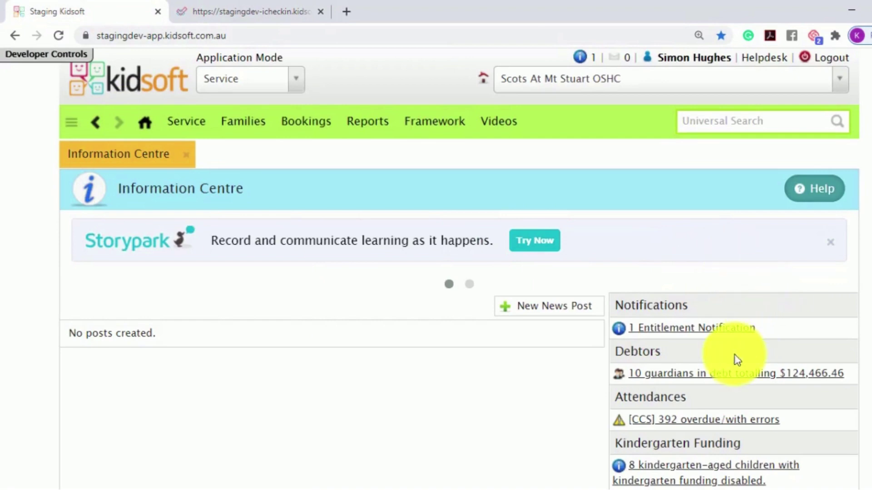
scroll(713, 363, down, 5)
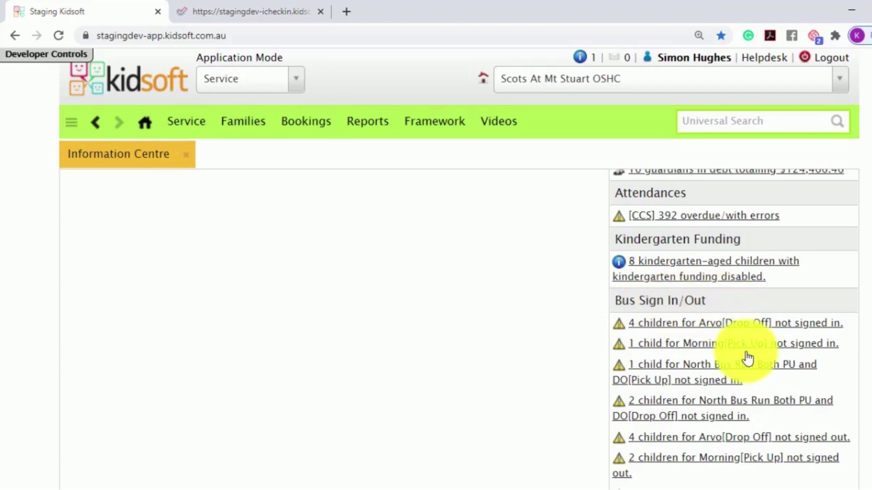
click(778, 331)
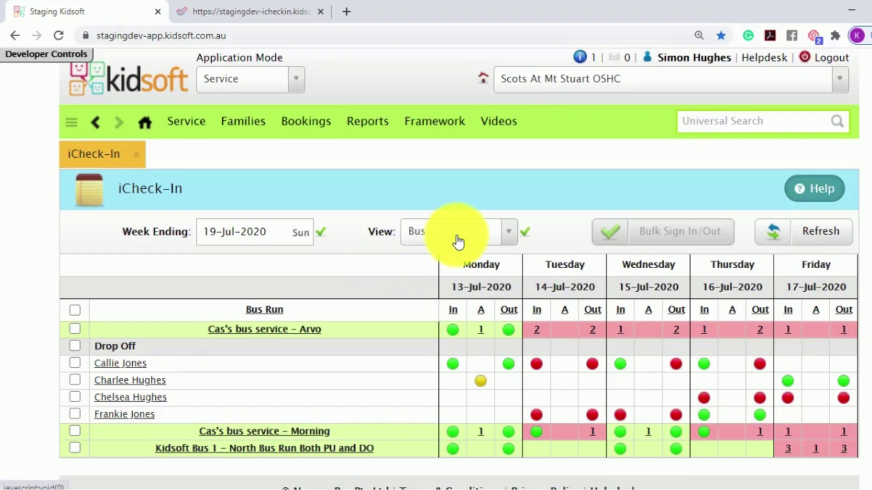
Try marking the first drop-off child's 14-Jul-2020 bus record as signed in and signed out, discarding the entry without saving.
click(569, 370)
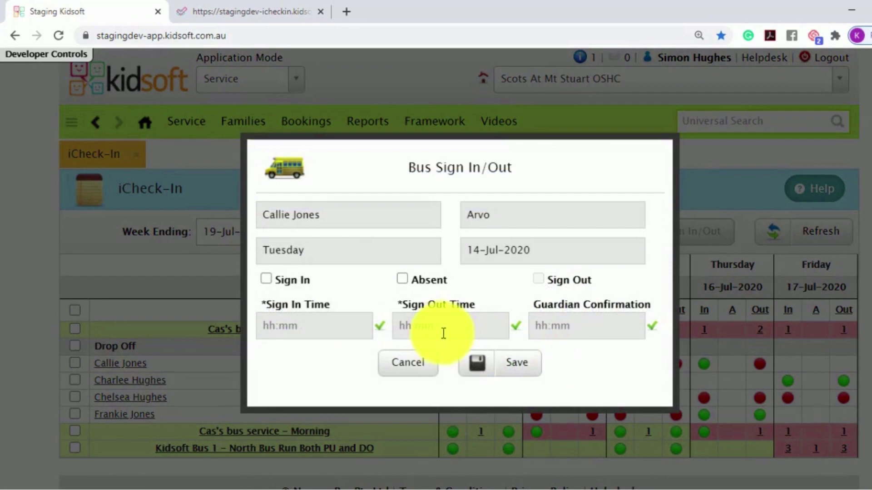
click(266, 278)
click(296, 325)
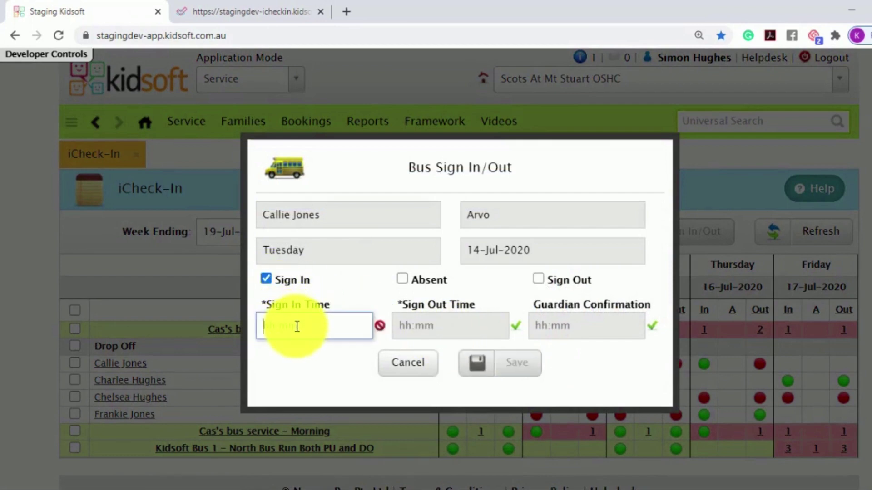
click(539, 279)
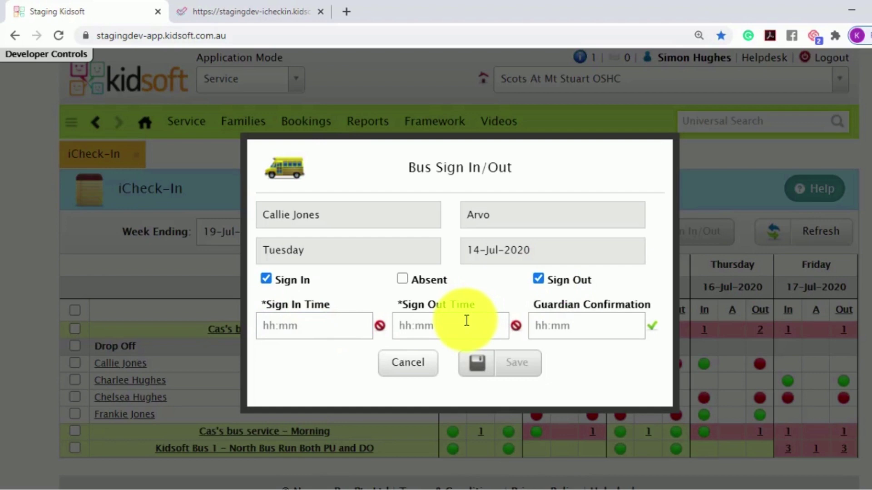
click(422, 365)
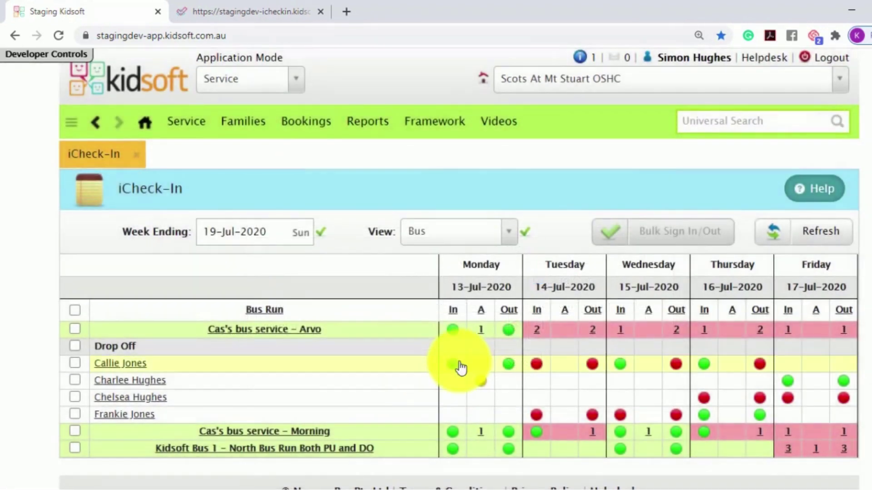
Check the last drop-off child's bus record for 16-Jul-2020 and switch the iCheck-In view to Booking.
click(732, 419)
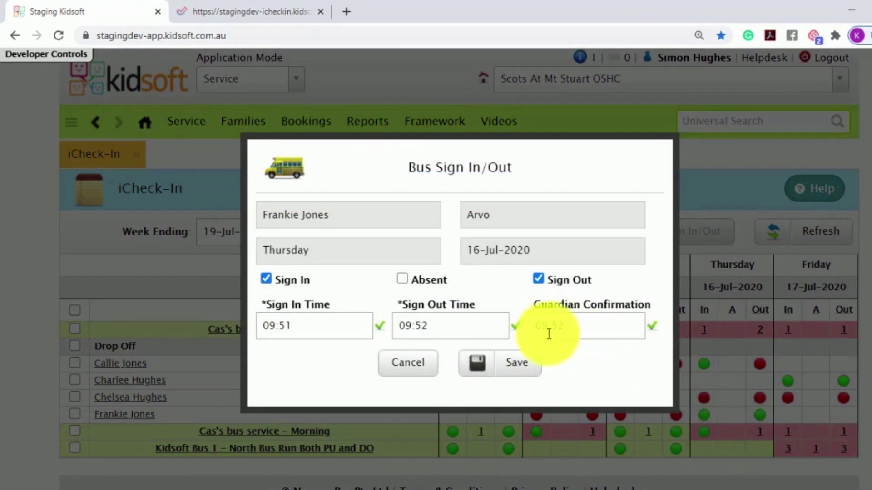
click(420, 363)
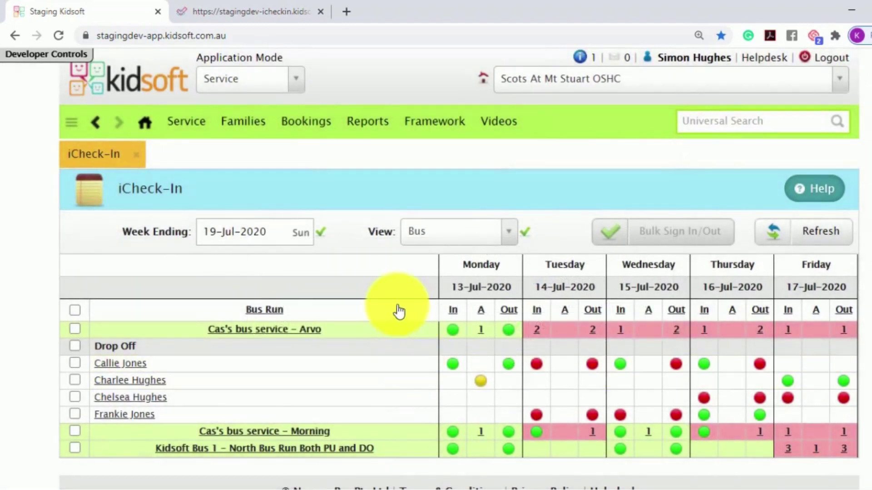
click(445, 242)
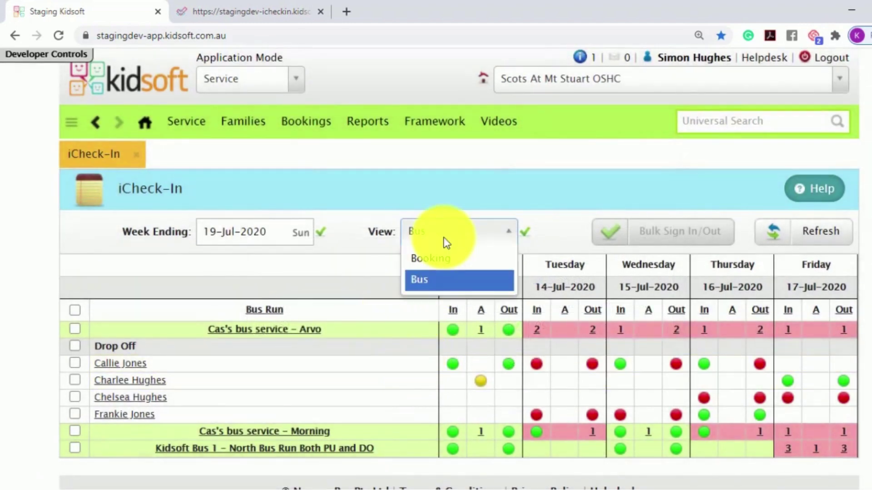
click(450, 269)
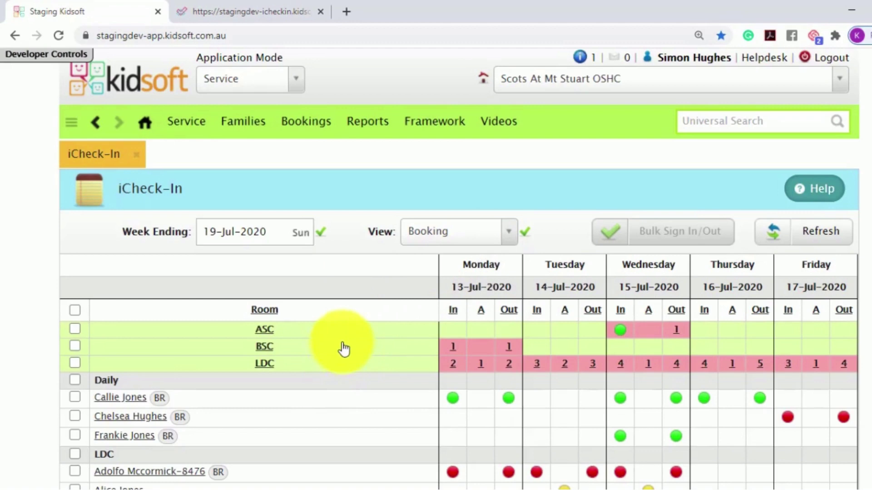
Run the iCheck-In report for 21-Jul-2020 to 21-Jul-2020, review the bus entries and return to the Information Centre.
click(369, 133)
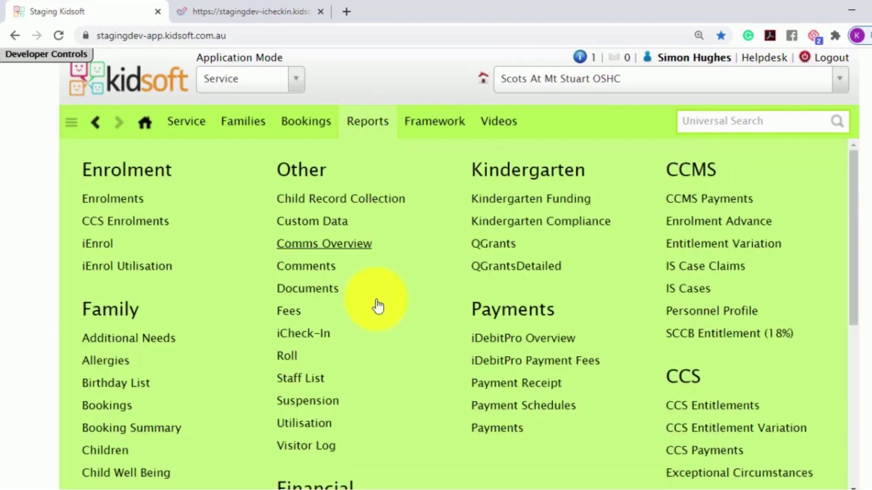
click(326, 337)
click(250, 307)
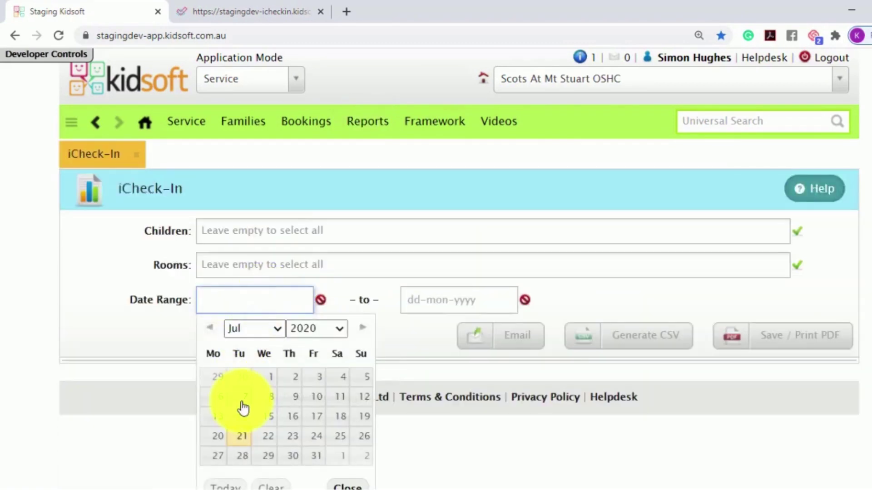
click(238, 439)
click(412, 307)
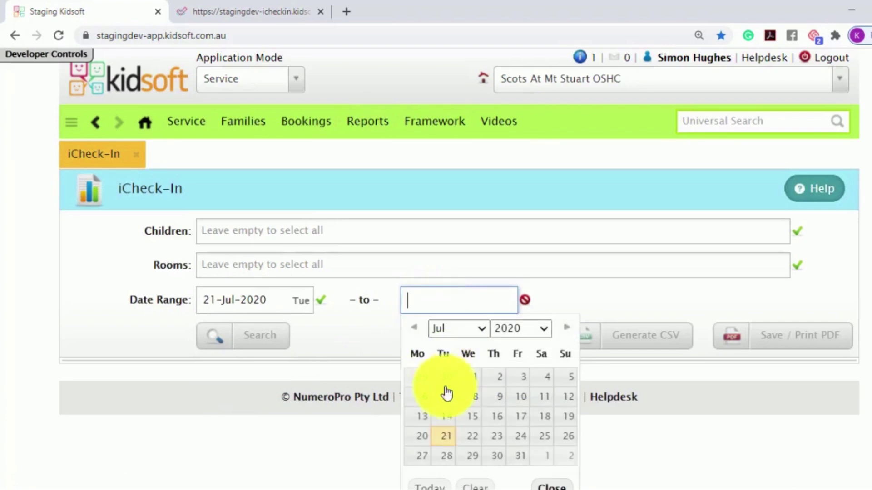
click(450, 436)
click(249, 337)
scroll(556, 409, down, 3)
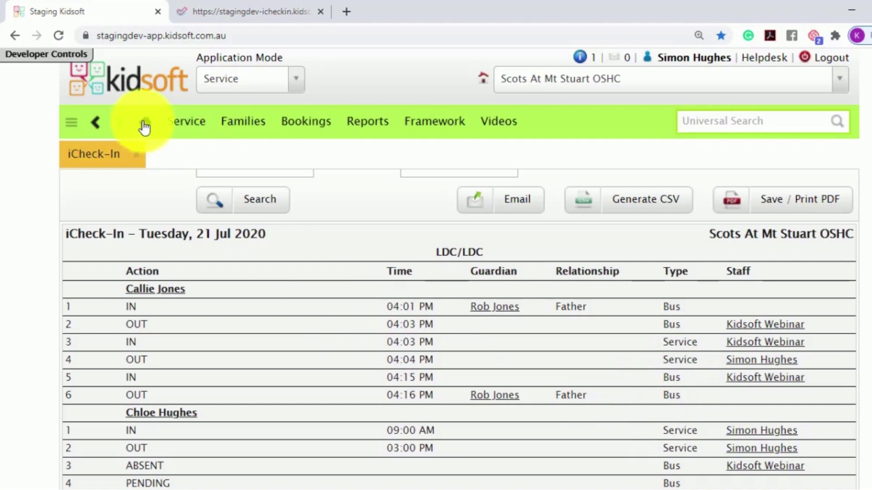
click(144, 122)
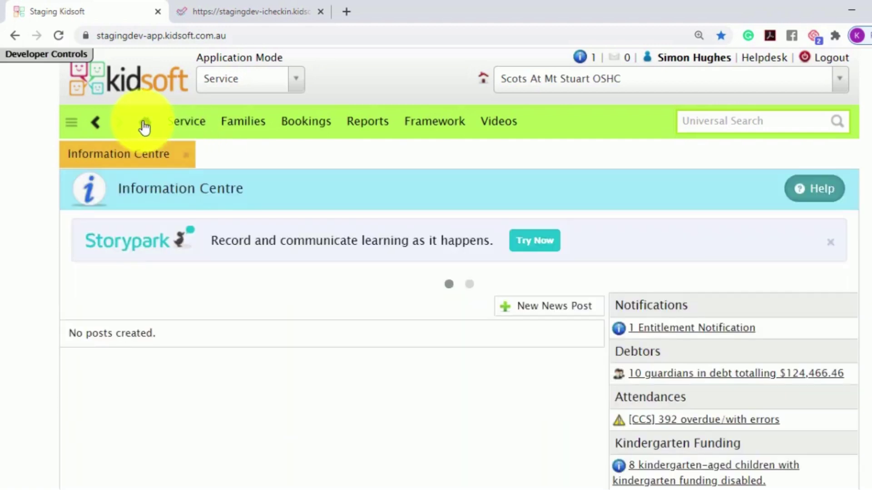